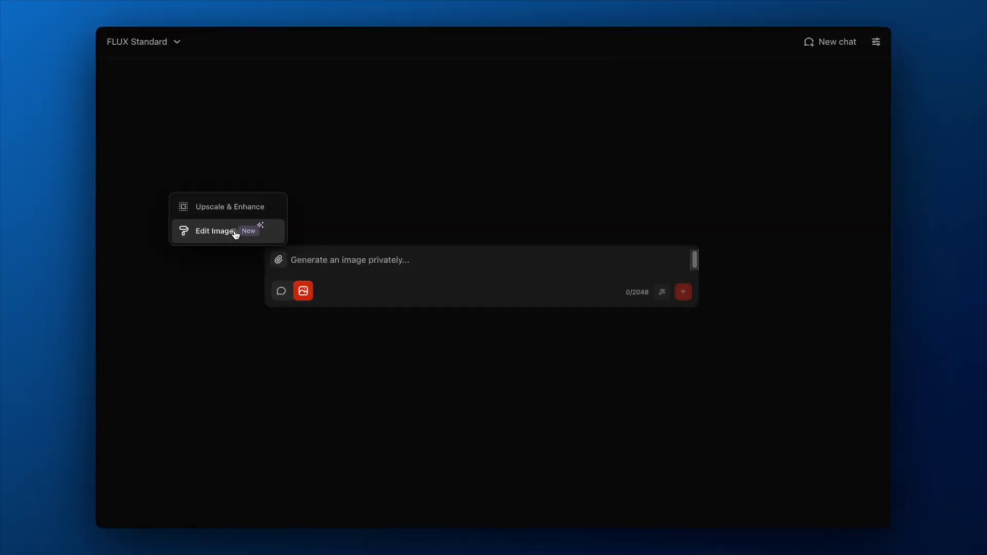
Step: Edit the storefront photo with the prompt 'Make this a watercolor painting'
{"action": "left_click", "coordinate": [233, 231]}
{"action": "left_click", "coordinate": [443, 325]}
{"action": "type", "text": "Make this a wa"}
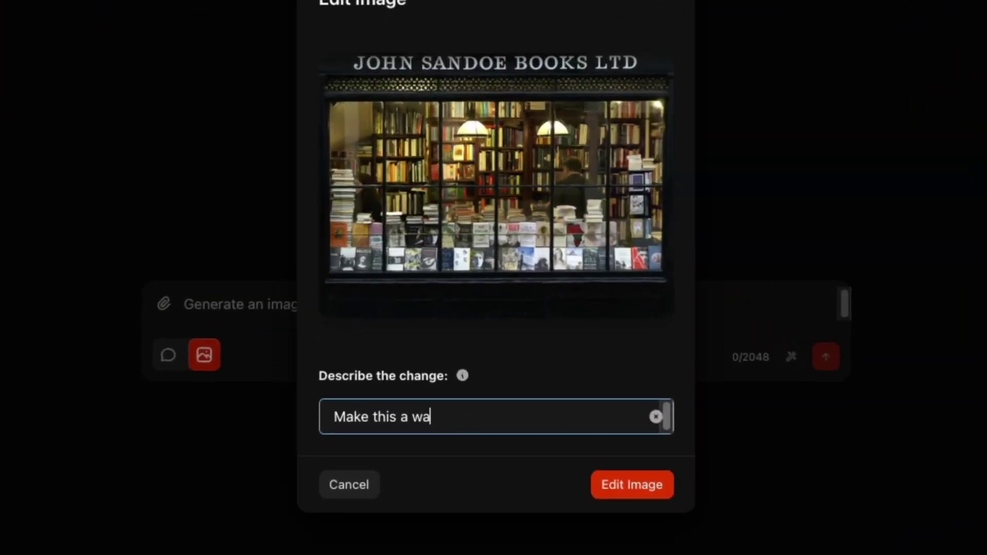
{"action": "type", "text": "tercolor painting"}
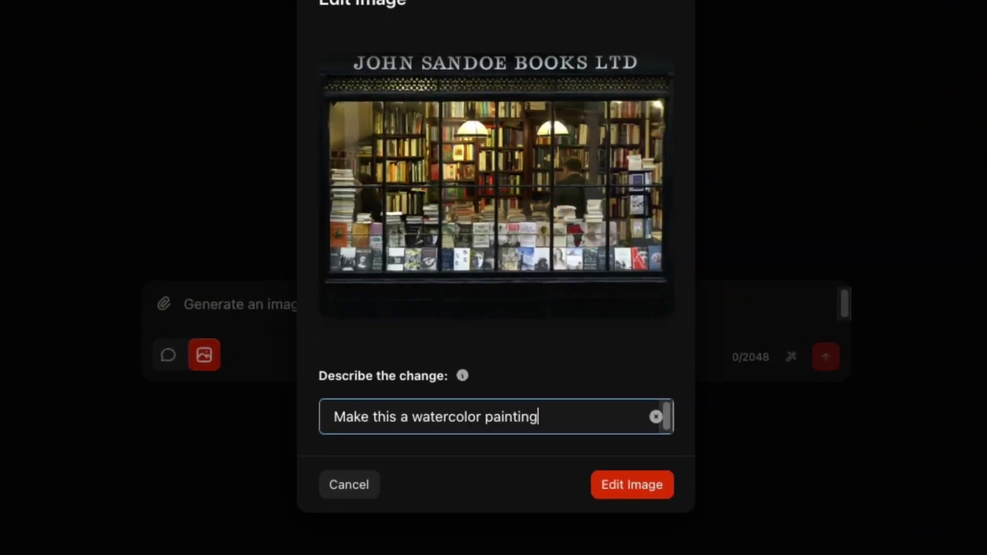
{"action": "key", "text": "Return"}
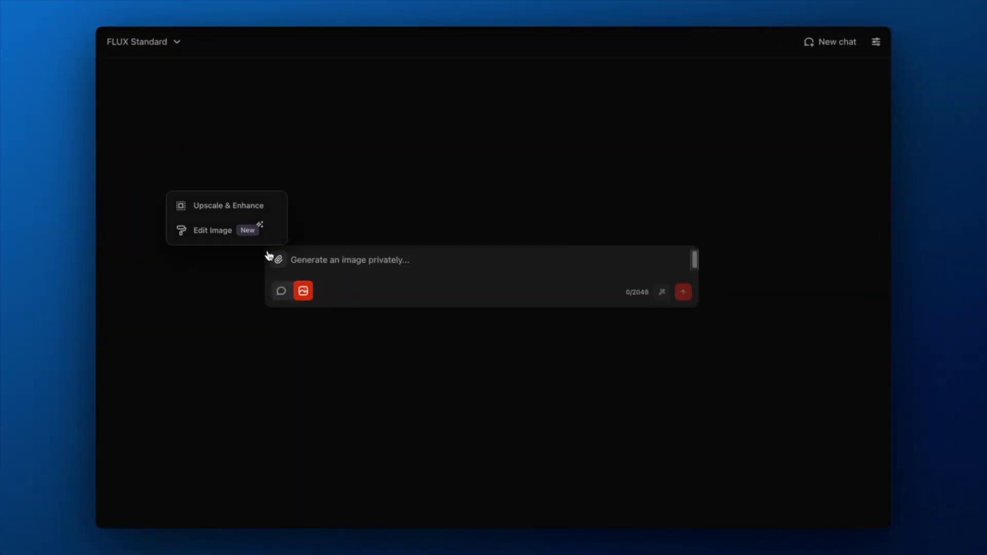
Step: Edit the book stall photo with 'Remove the human in front of the books'
{"action": "left_click", "coordinate": [248, 233]}
{"action": "left_click", "coordinate": [478, 332]}
{"action": "type", "text": "Remove the human"}
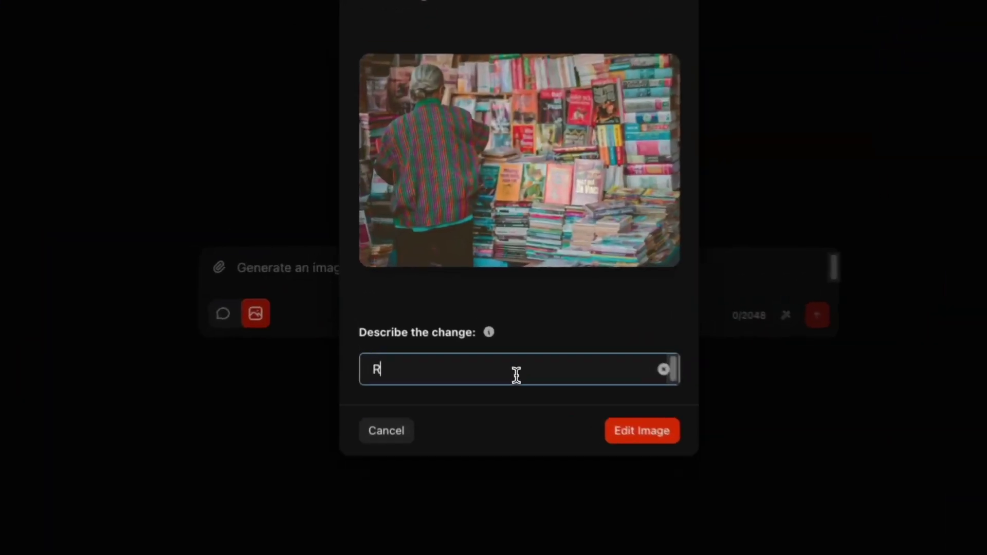
{"action": "type", "text": " in front of the books"}
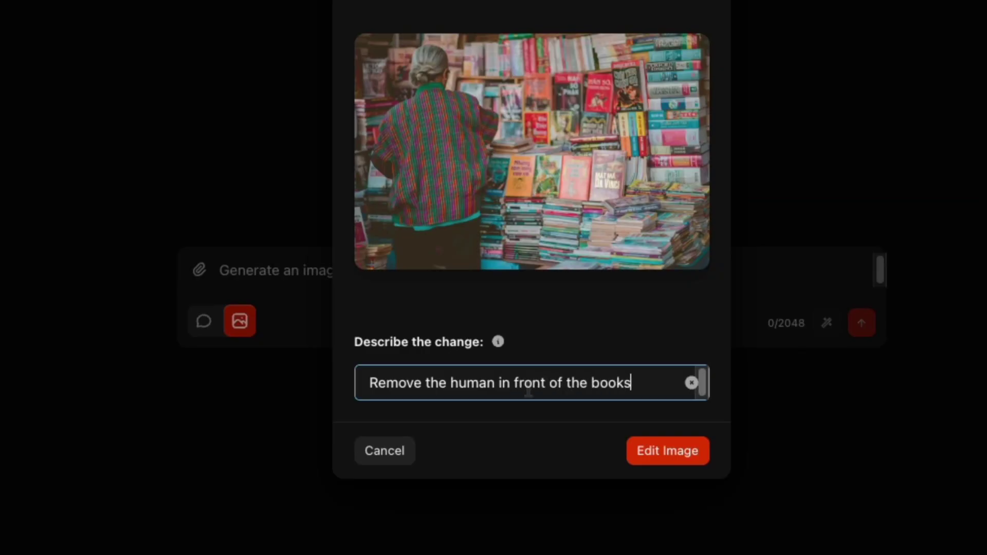
{"action": "key", "text": "Return"}
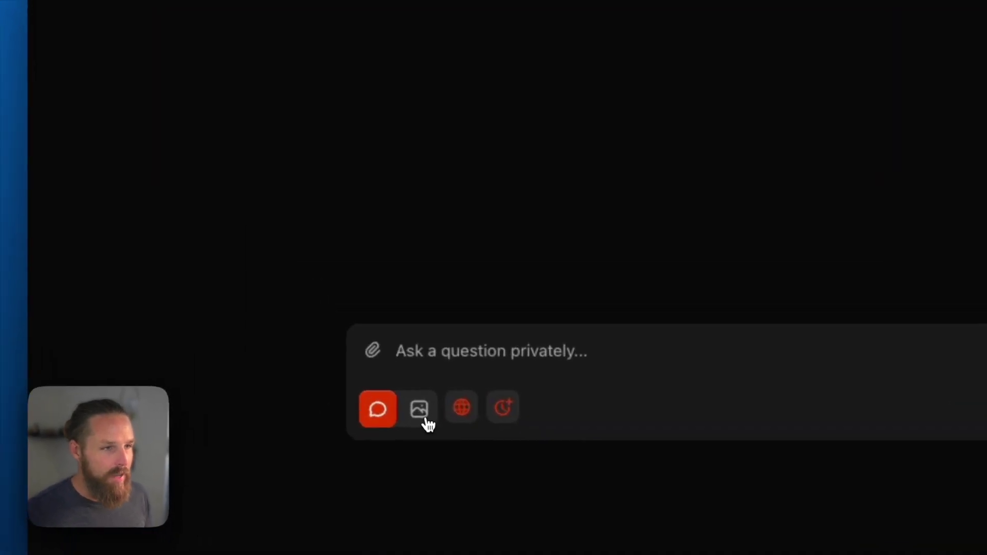
Step: In image mode, load the black-and-white soldier photo and request 'colorize this old black and white photo'
{"action": "left_click", "coordinate": [307, 296]}
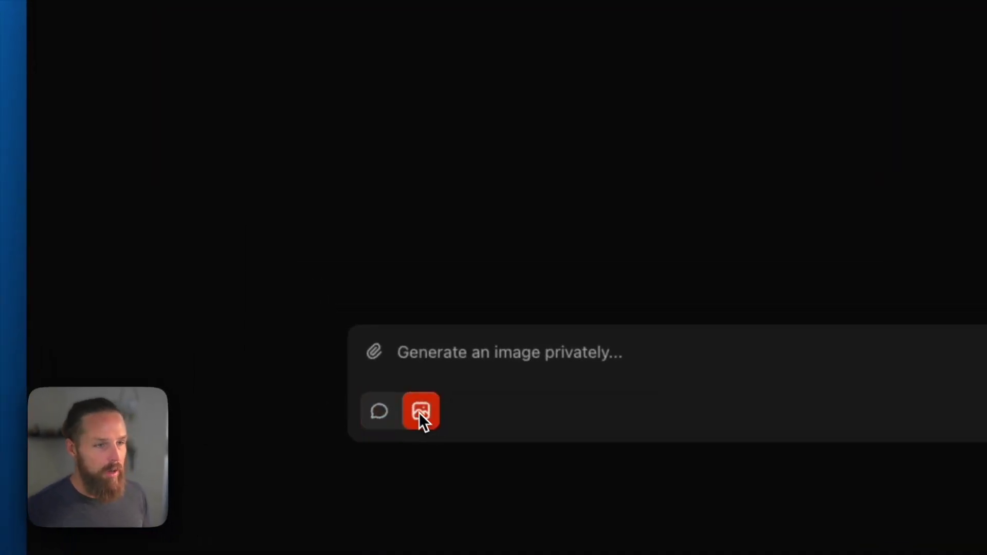
{"action": "left_click", "coordinate": [372, 354]}
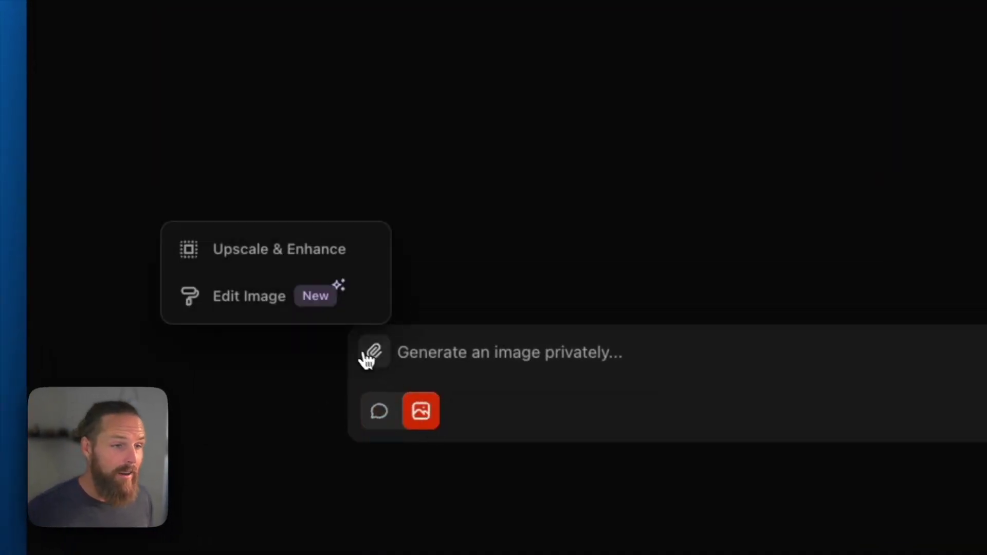
{"action": "left_click", "coordinate": [269, 298]}
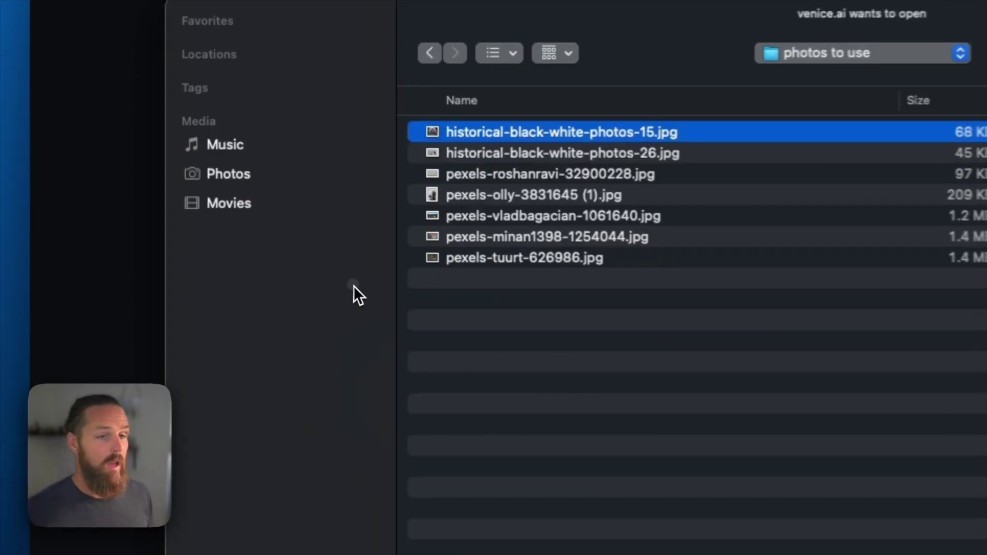
{"action": "key", "text": "Return"}
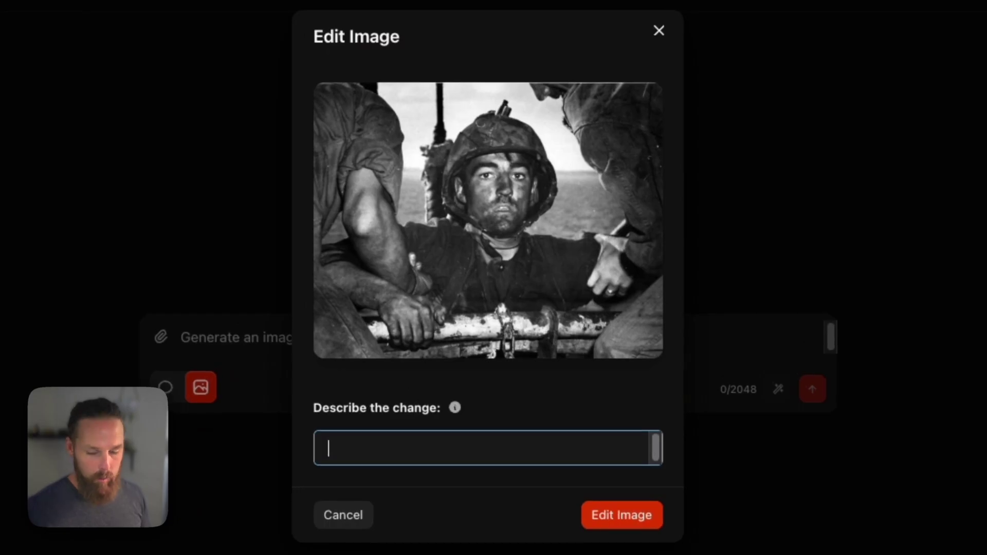
{"action": "type", "text": "colorize this old black and white pho"}
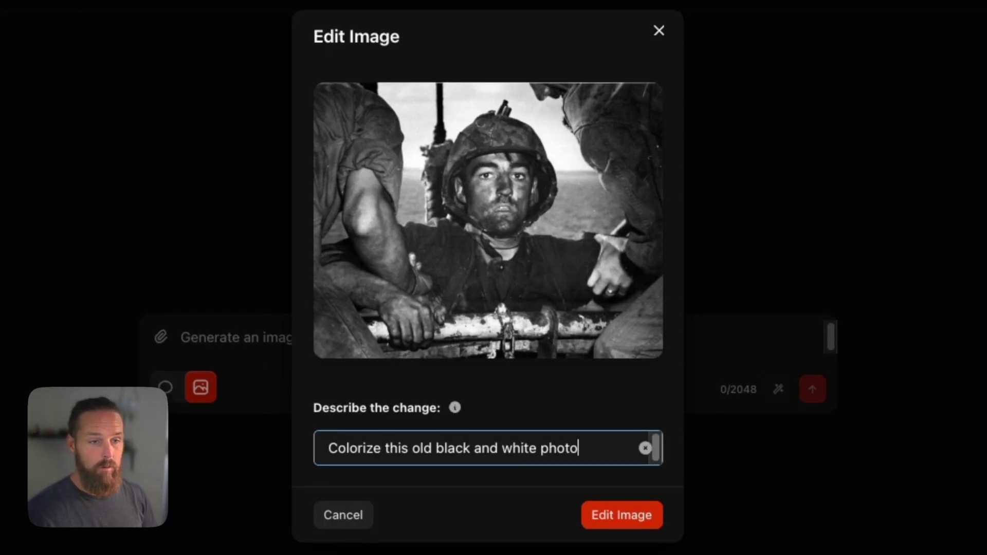
{"action": "key", "text": "Return"}
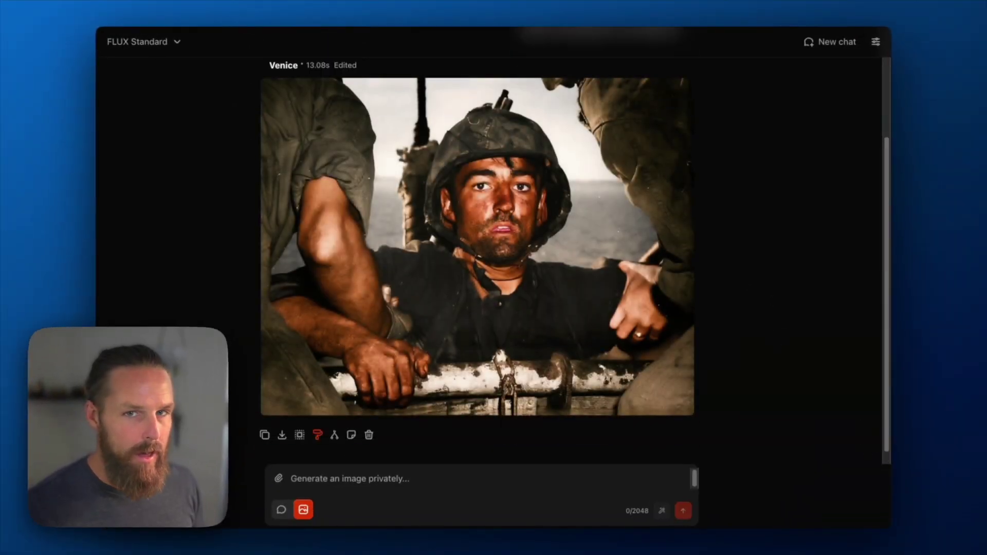
{"action": "key", "text": "space"}
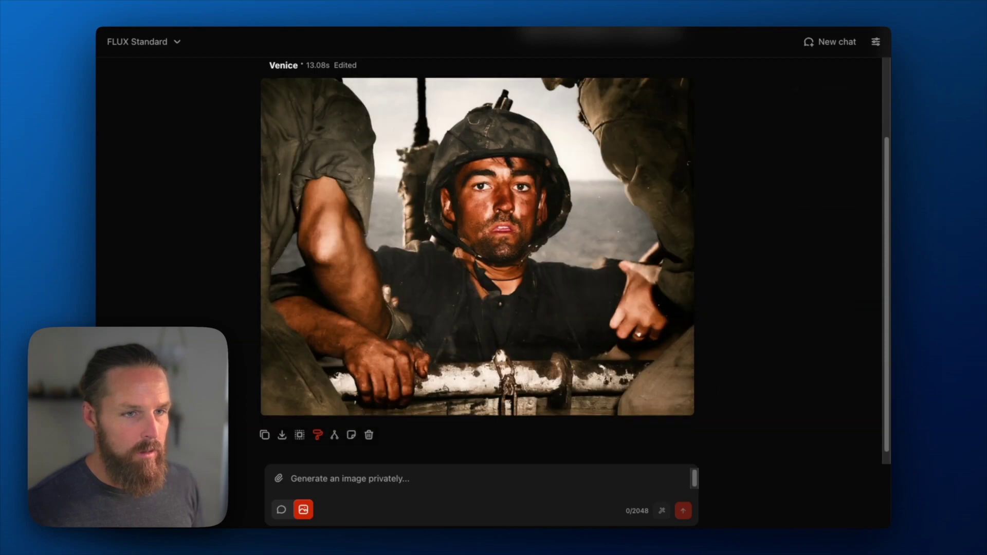
{"action": "key", "text": "space"}
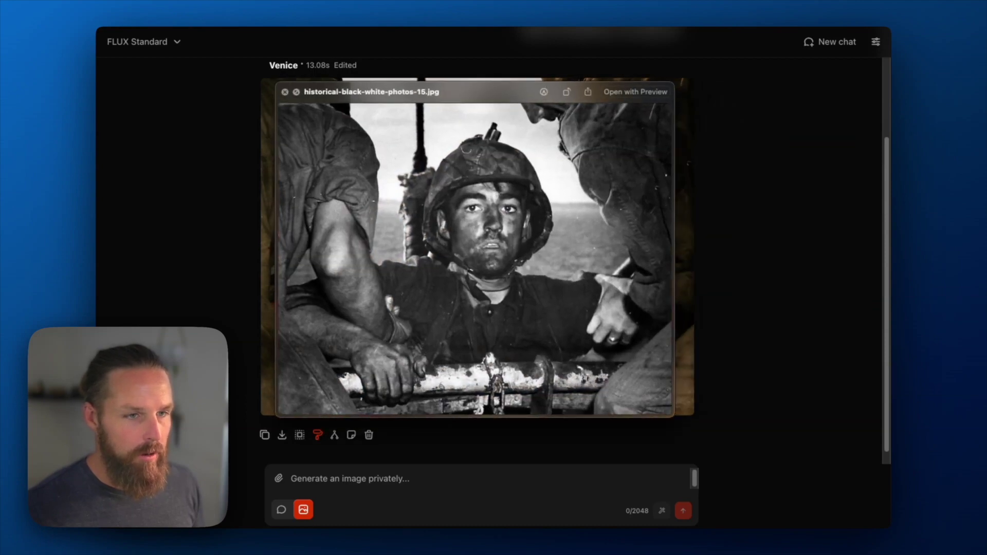
{"action": "key", "text": "space"}
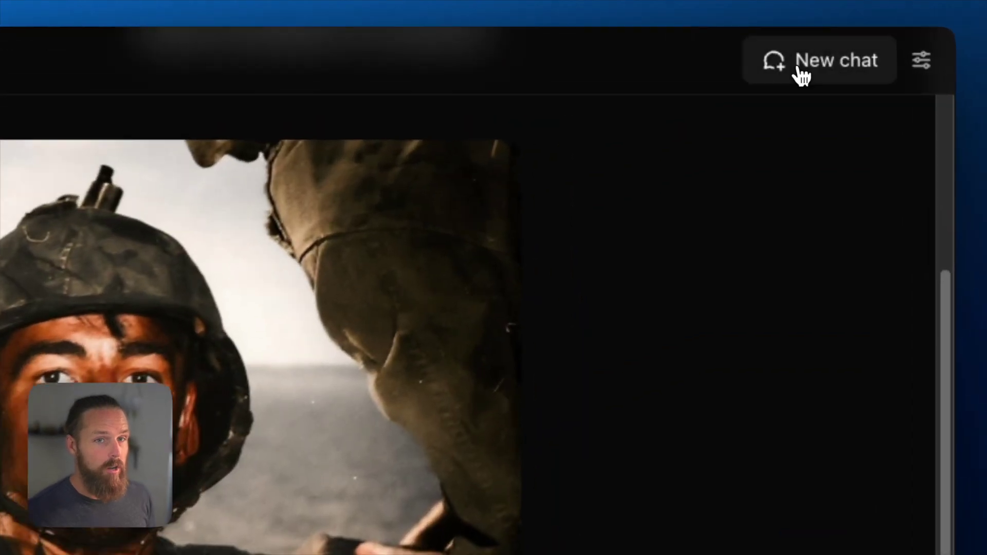
{"action": "left_click", "coordinate": [822, 45]}
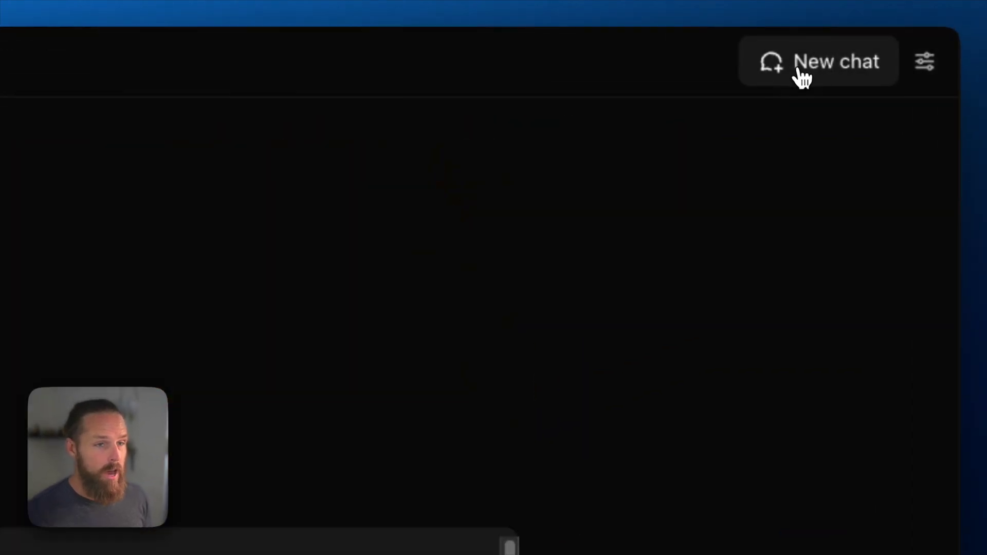
Step: Edit the misty bird photo with 'Change the lighting to golden hour'
{"action": "left_click", "coordinate": [276, 226]}
{"action": "type", "text": "Change the lighting to golde"}
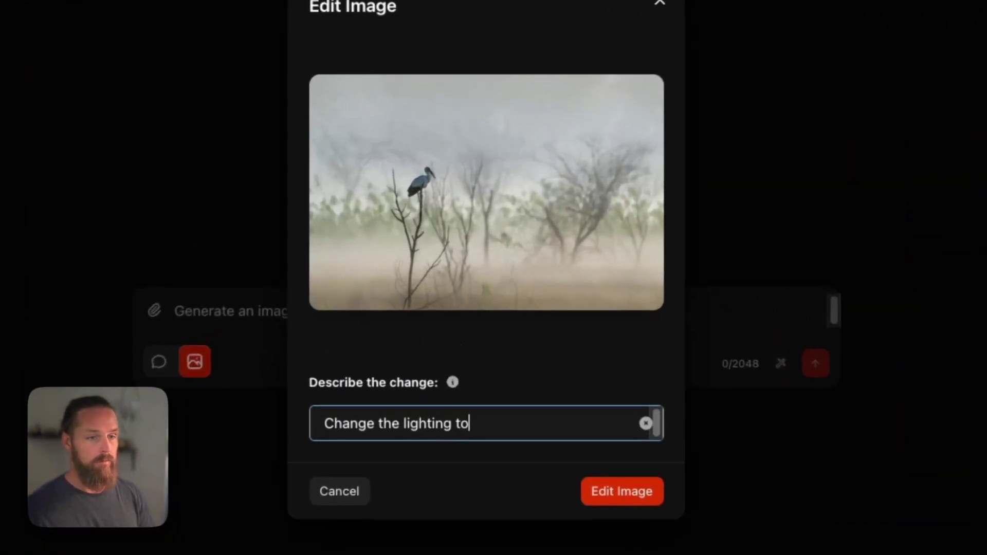
{"action": "type", "text": "n hour"}
{"action": "key", "text": "Return"}
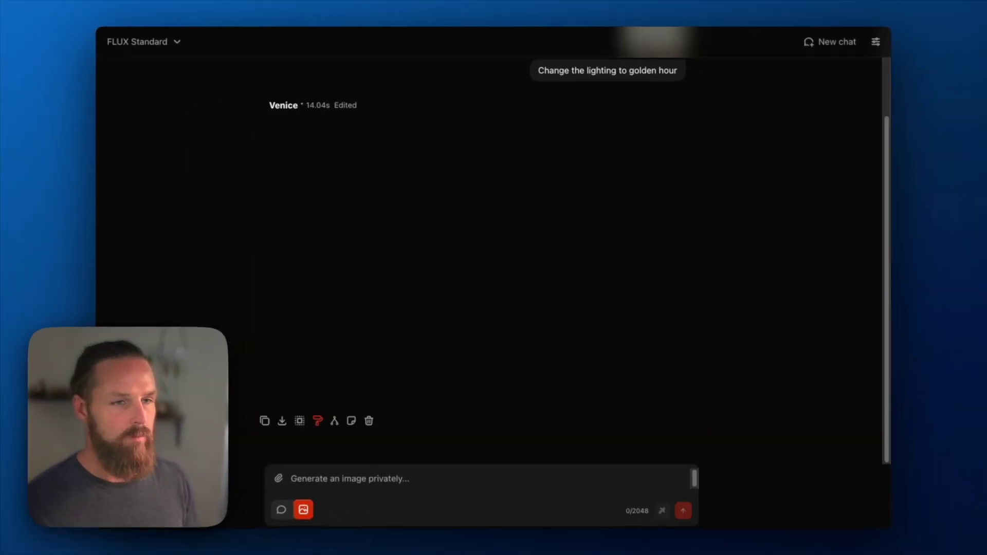
Step: Preview the original bird photo in Quick Look to compare with the golden-hour result
{"action": "key", "text": "space"}
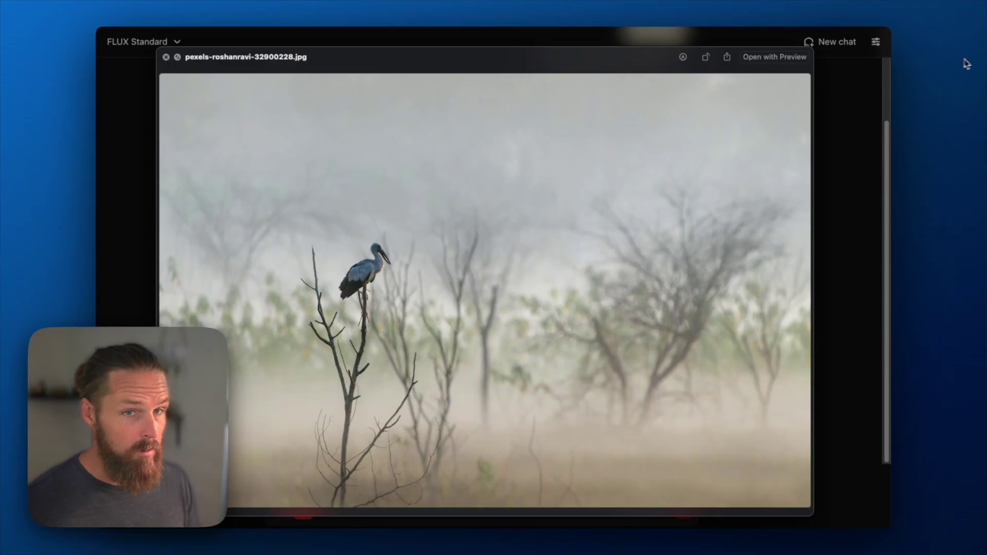
{"action": "key", "text": "space"}
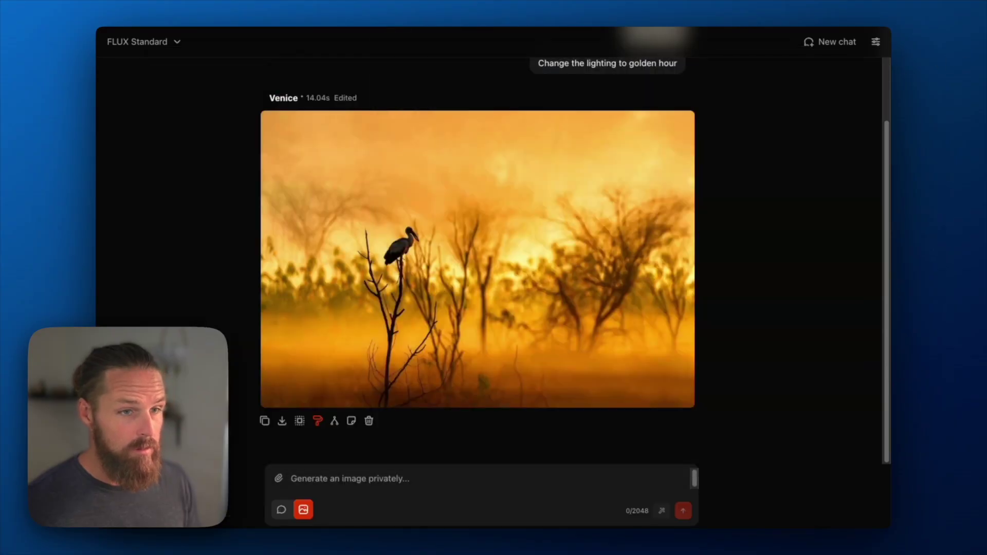
{"action": "key", "text": "space"}
{"action": "key", "text": "space"}
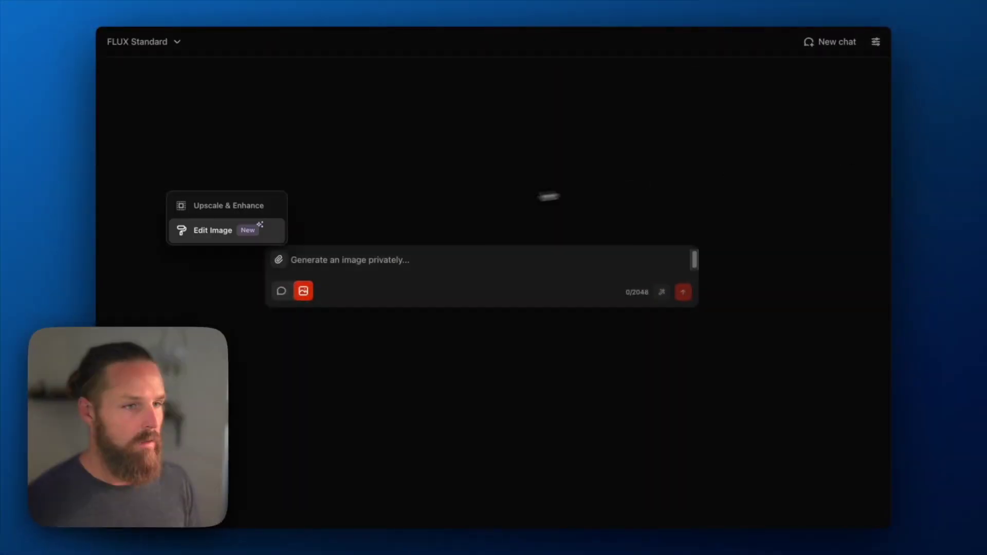
Step: Restyle the dancing-man photo with 'Change the style to Studio Ghibli', review it, then start editing the book stall photo
{"action": "left_click", "coordinate": [269, 232]}
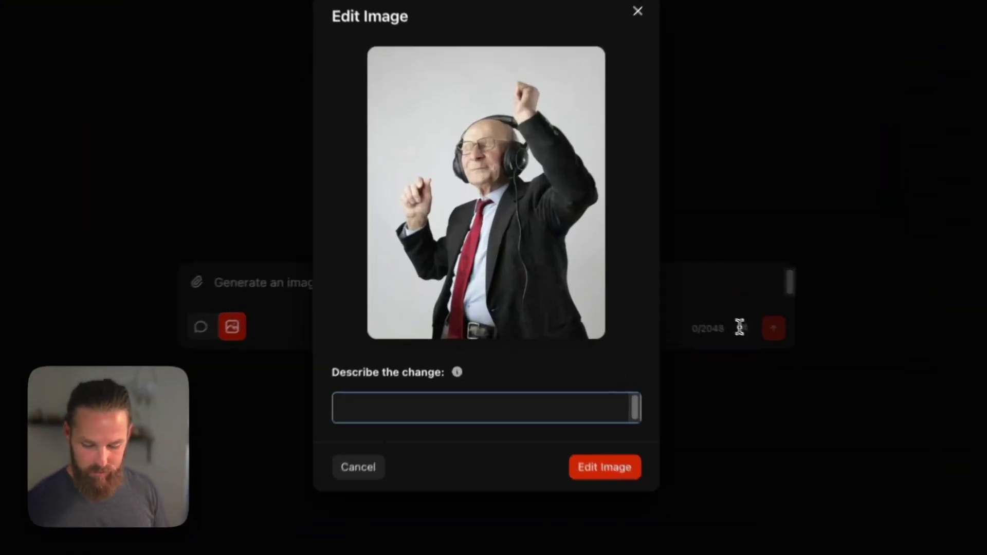
{"action": "type", "text": "Change the style to Studio Ghibli"}
{"action": "key", "text": "Return"}
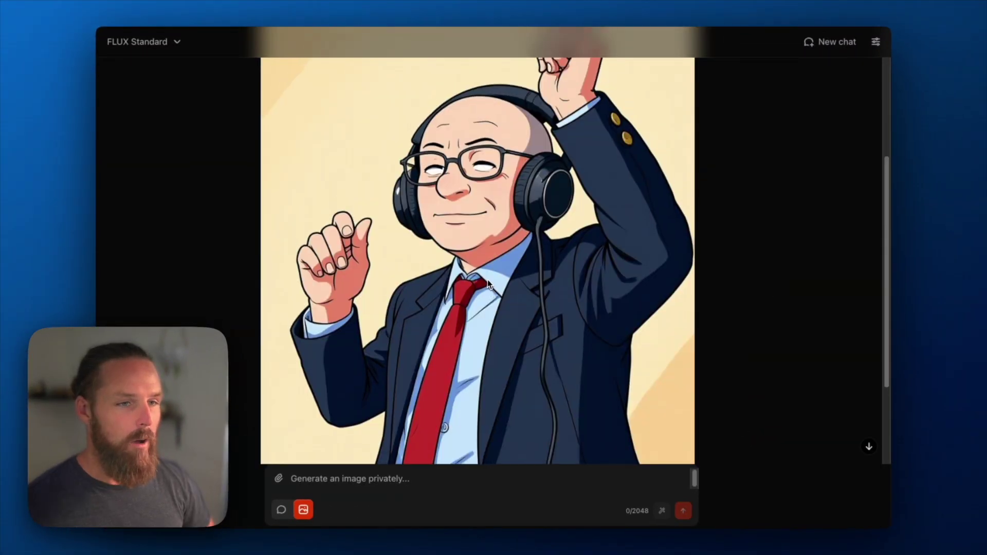
{"action": "scroll", "coordinate": [487, 279], "scroll_direction": "up", "scroll_amount": 5}
{"action": "scroll", "coordinate": [484, 279], "scroll_direction": "down", "scroll_amount": 6}
{"action": "scroll", "coordinate": [485, 279], "scroll_direction": "up", "scroll_amount": 3}
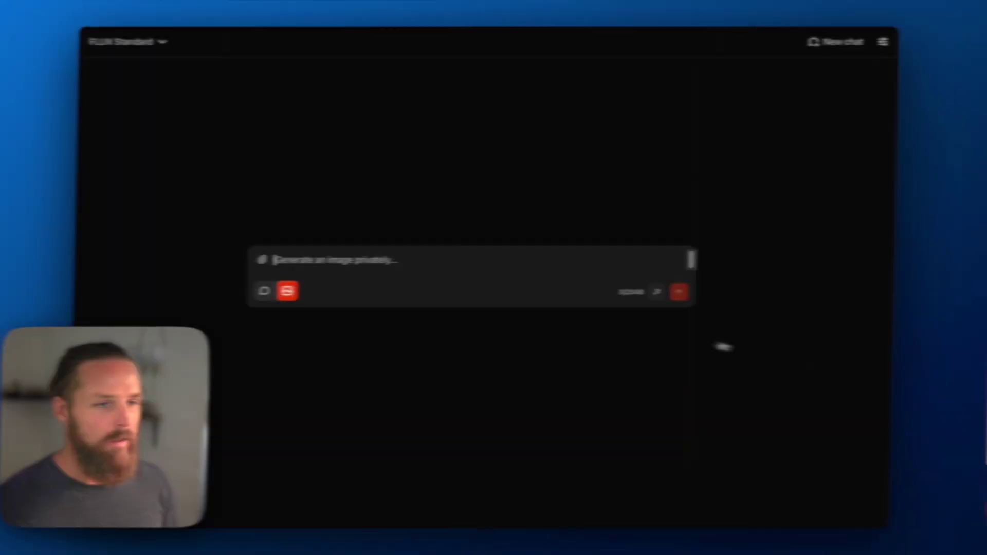
{"action": "left_click", "coordinate": [280, 262]}
{"action": "left_click", "coordinate": [239, 229]}
Step: Submit 'Remove the human in front of the books' and compare the result with the original photo
{"action": "type", "text": "Remove the human "}
{"action": "type", "text": "in front of the book"}
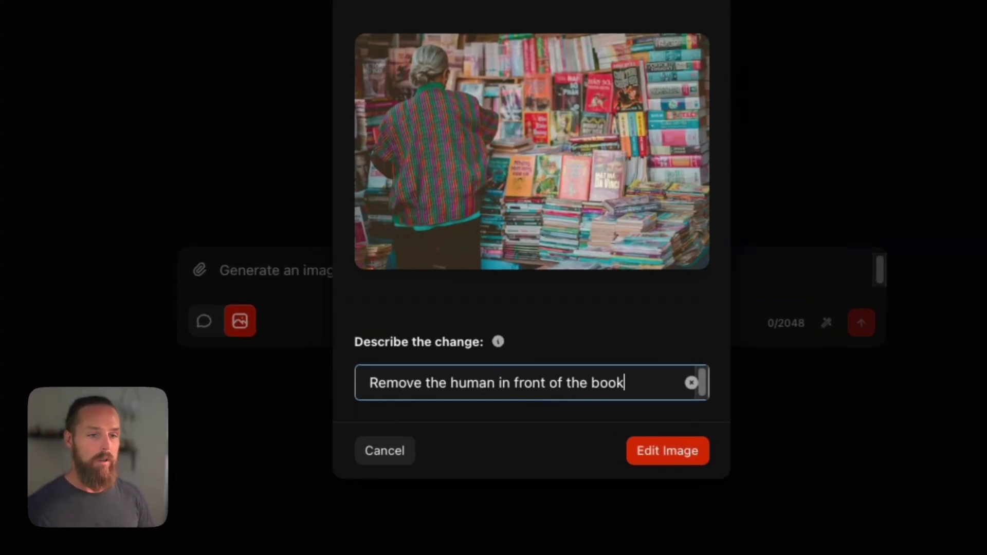
{"action": "type", "text": "s"}
{"action": "key", "text": "Return"}
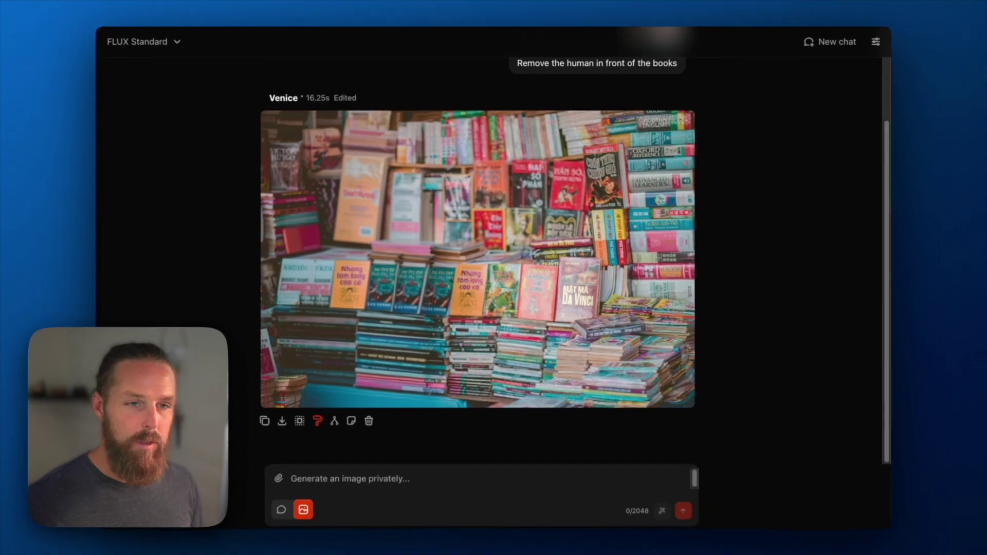
{"action": "key", "text": "space"}
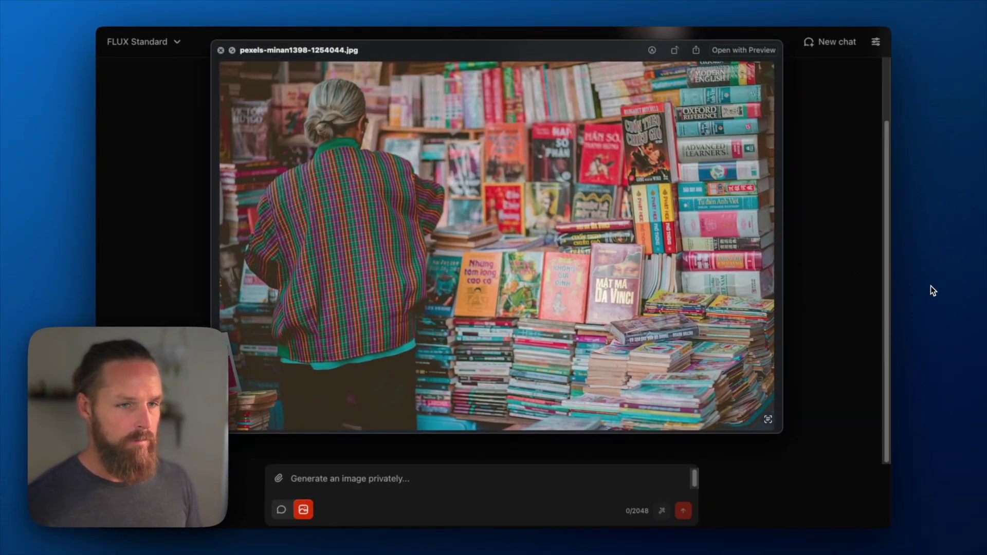
{"action": "key", "text": "space"}
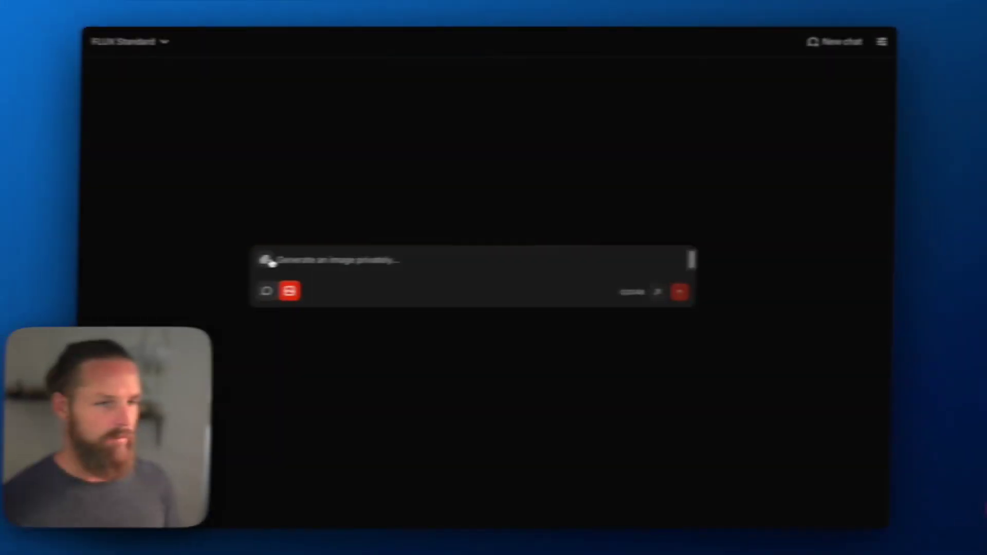
Step: Turn the attached storefront photo into a watercolor painting and view the result full size
{"action": "left_click", "coordinate": [265, 257]}
{"action": "left_click", "coordinate": [238, 235]}
{"action": "type", "text": "Make this a wate"}
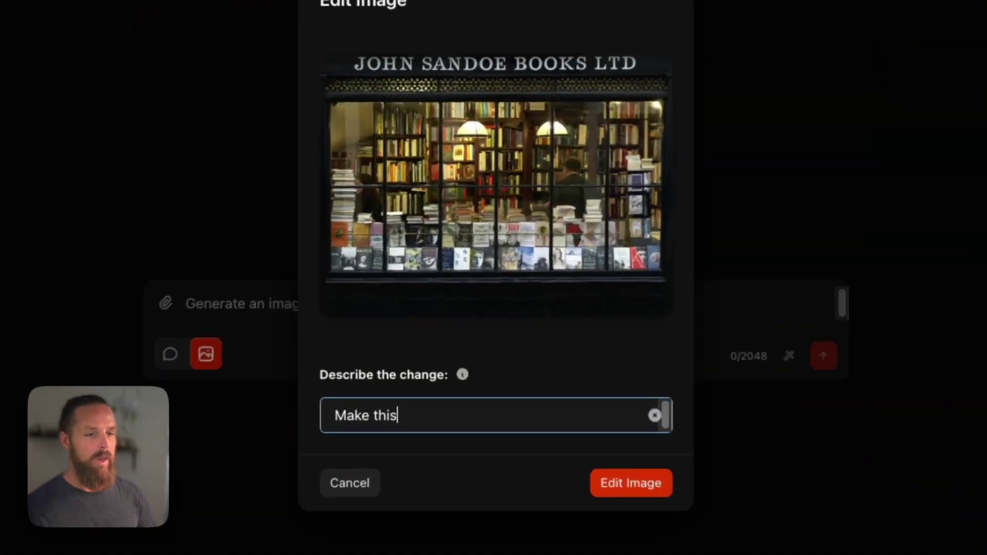
{"action": "type", "text": "rcolor paintin"}
{"action": "key", "text": "Return"}
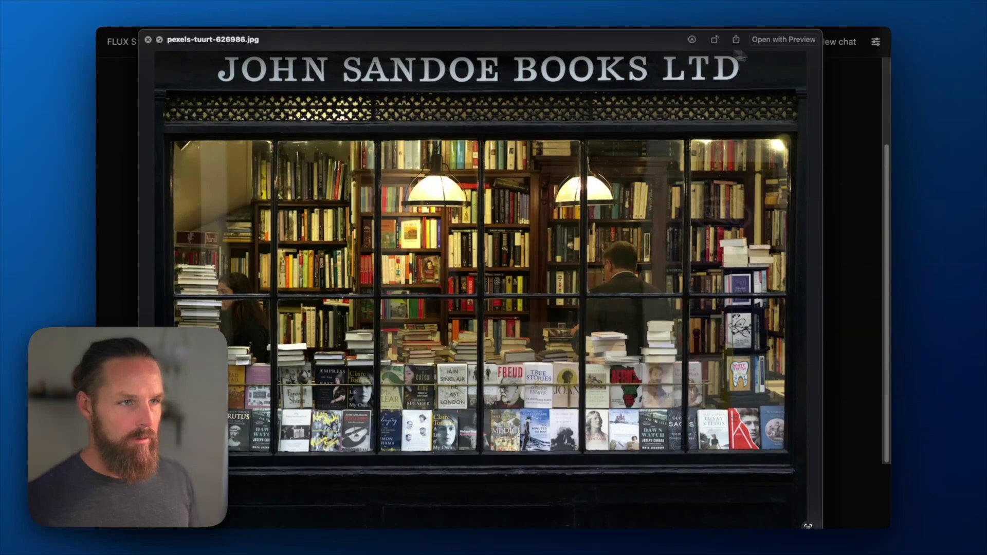
{"action": "key", "text": "space"}
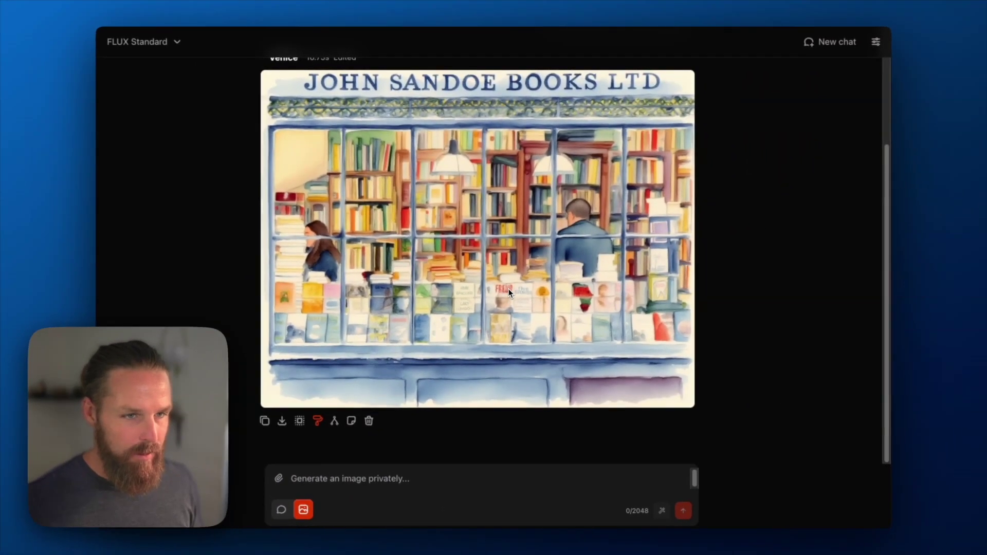
{"action": "left_click", "coordinate": [508, 288]}
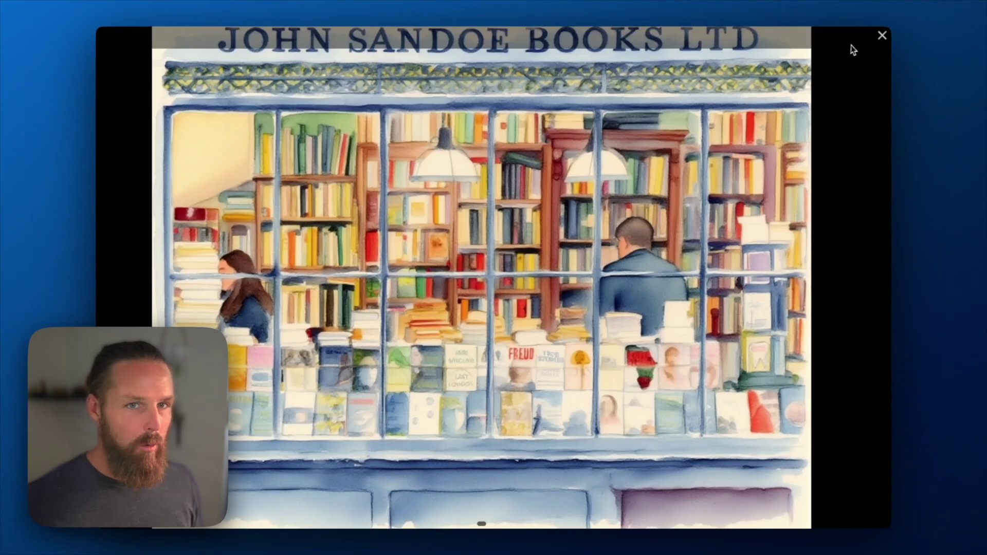
{"action": "left_click", "coordinate": [882, 38]}
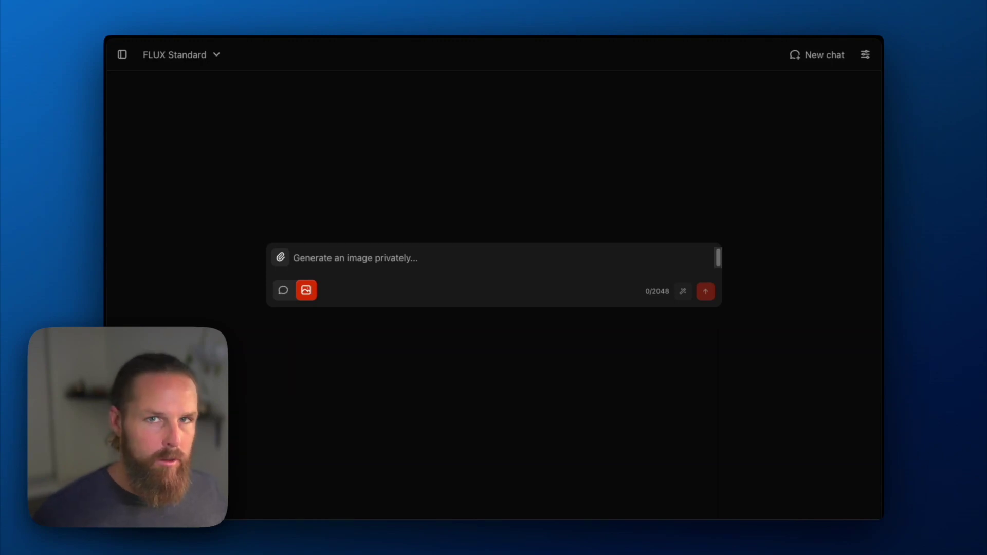
Step: Colorize the soldier photo: dark red uniform, light blue wall, black boots, dramatic shadowed lighting
{"action": "left_click_drag", "start_coordinate": [170, 241], "coordinate": [294, 263]}
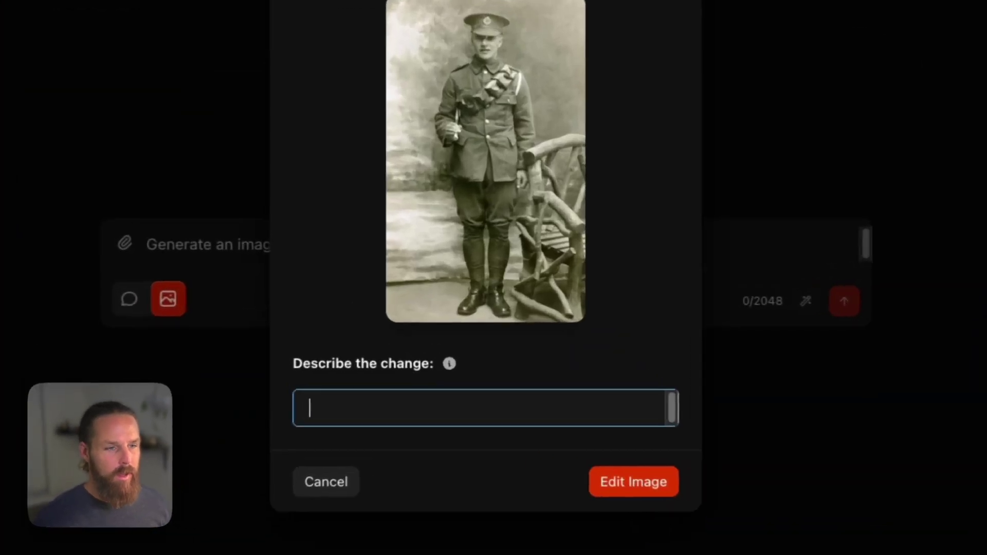
{"action": "type", "text": "Colorize this photo."}
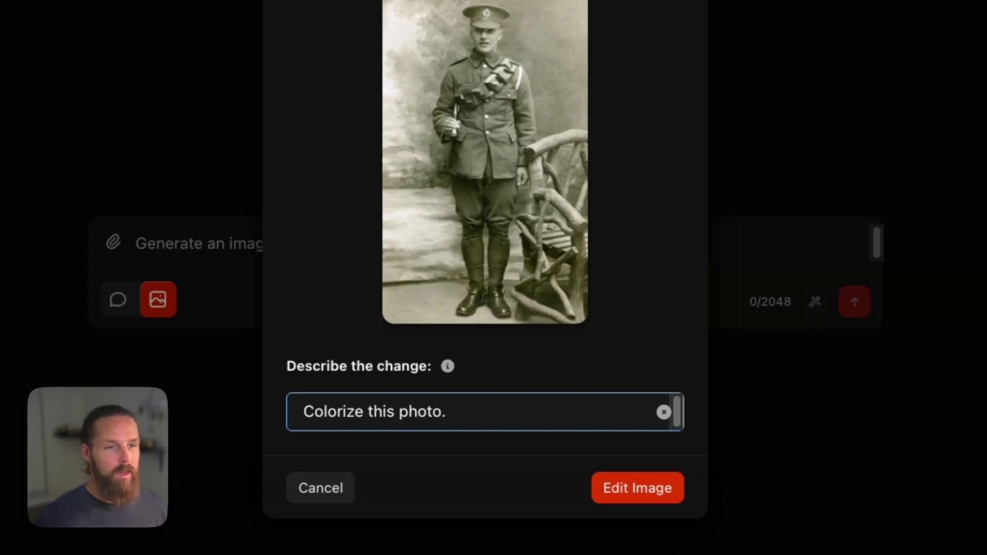
{"action": "type", "text": " His uniform is dark red and the bac"}
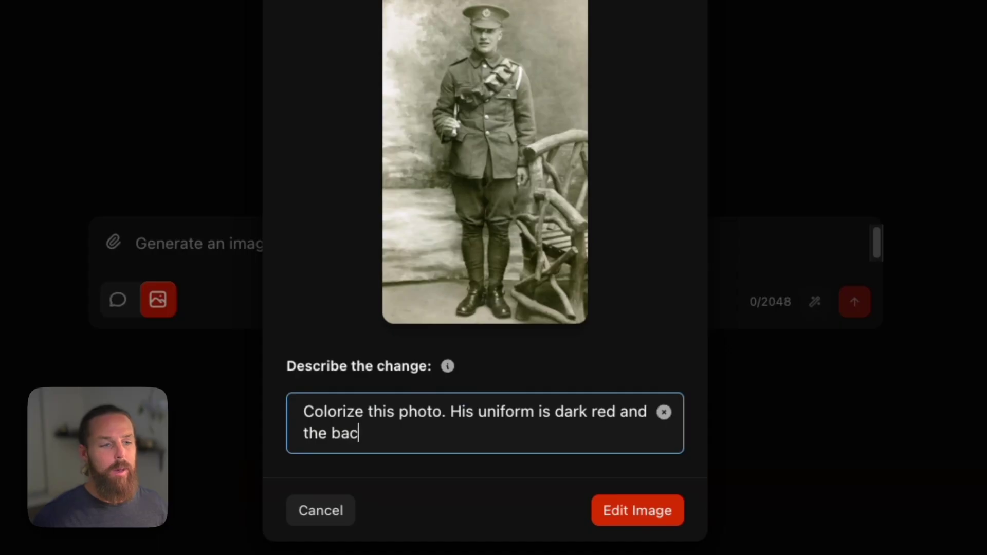
{"action": "type", "text": "kground wall is a light blue. His boots"}
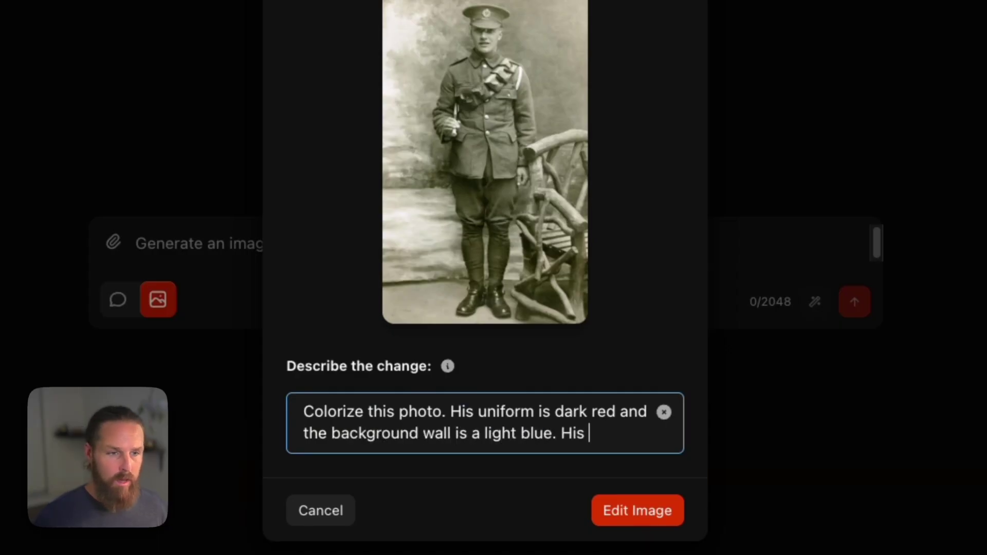
{"action": "type", "text": " are black."}
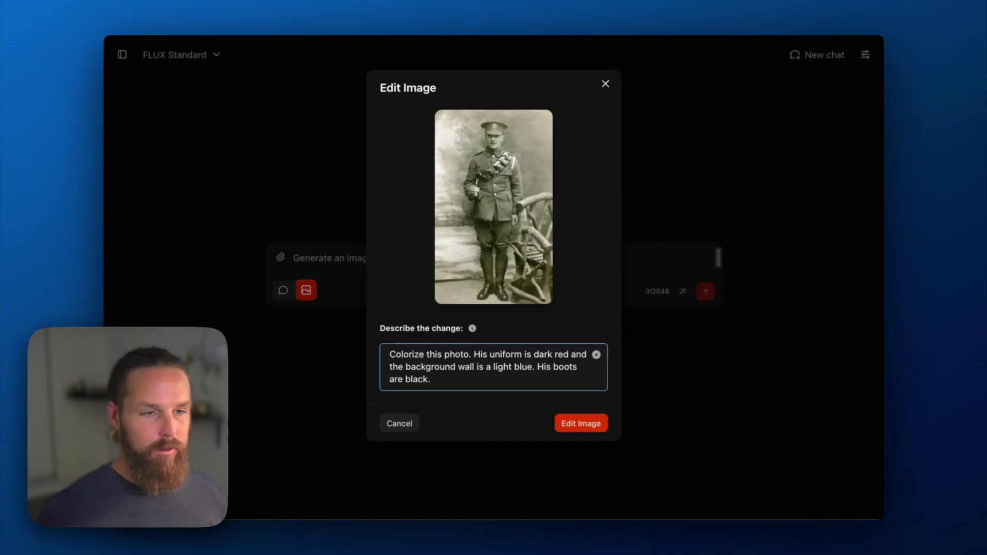
{"action": "type", "text": " The lighting is very"}
{"action": "type", "text": " dramatic with heavy shadows."}
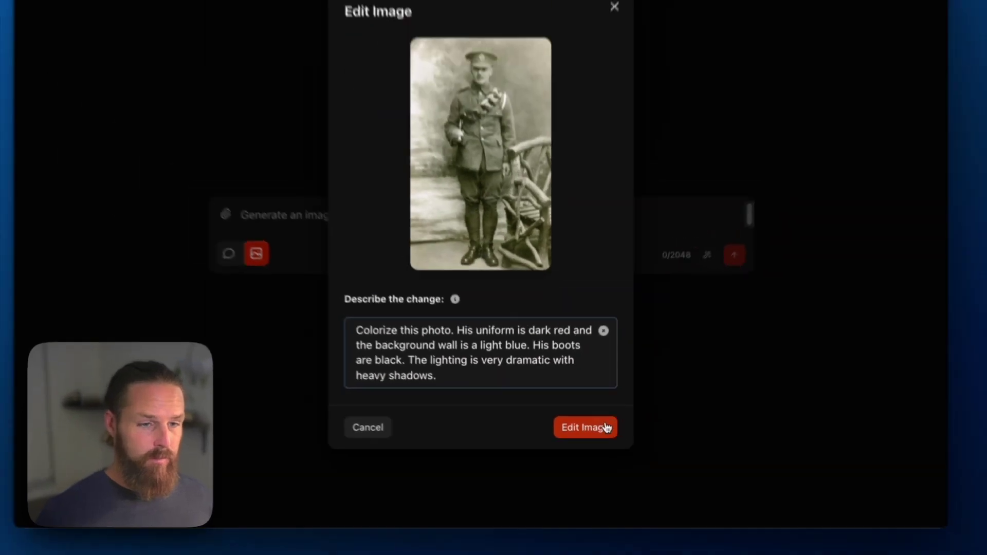
{"action": "left_click", "coordinate": [597, 405]}
Step: Open the colorized soldier image full size and compare it with the original sepia photo
{"action": "scroll", "coordinate": [605, 326], "scroll_direction": "up", "scroll_amount": 5}
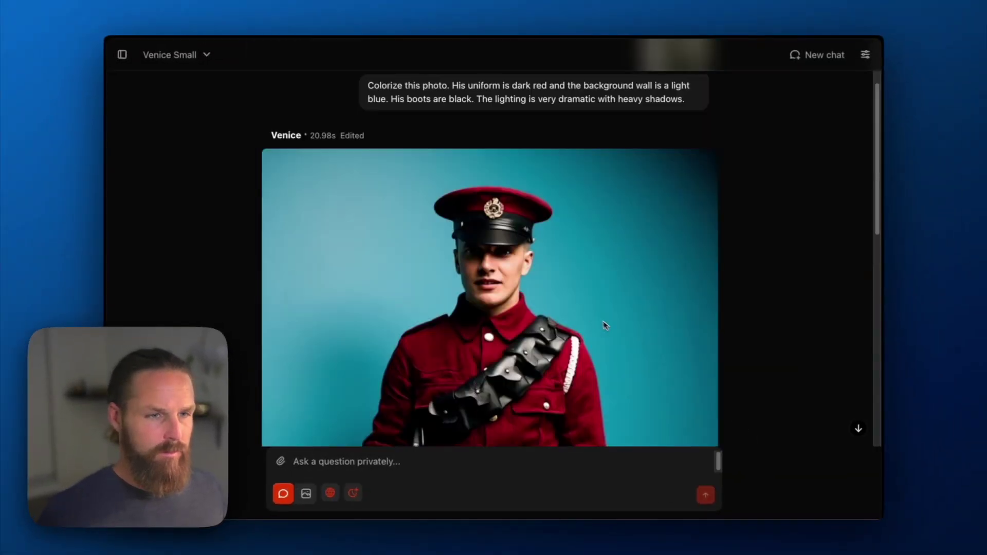
{"action": "left_click", "coordinate": [574, 302]}
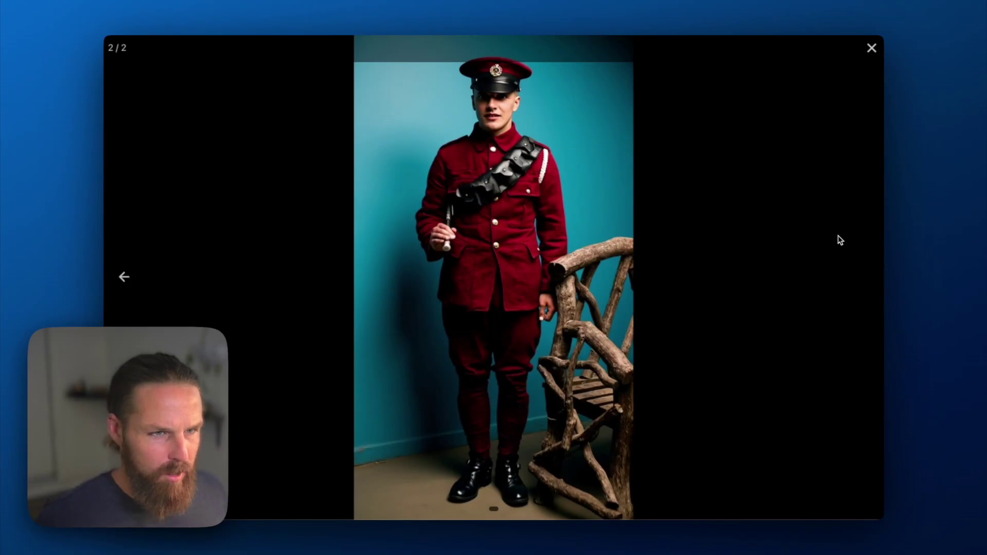
{"action": "key", "text": "Left"}
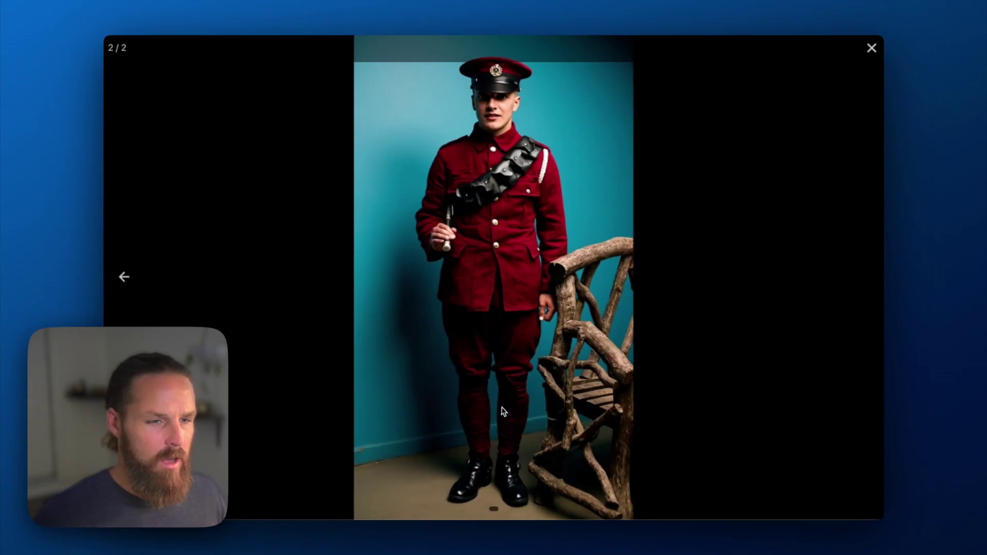
{"action": "scroll", "coordinate": [509, 278], "scroll_direction": "up", "scroll_amount": 2}
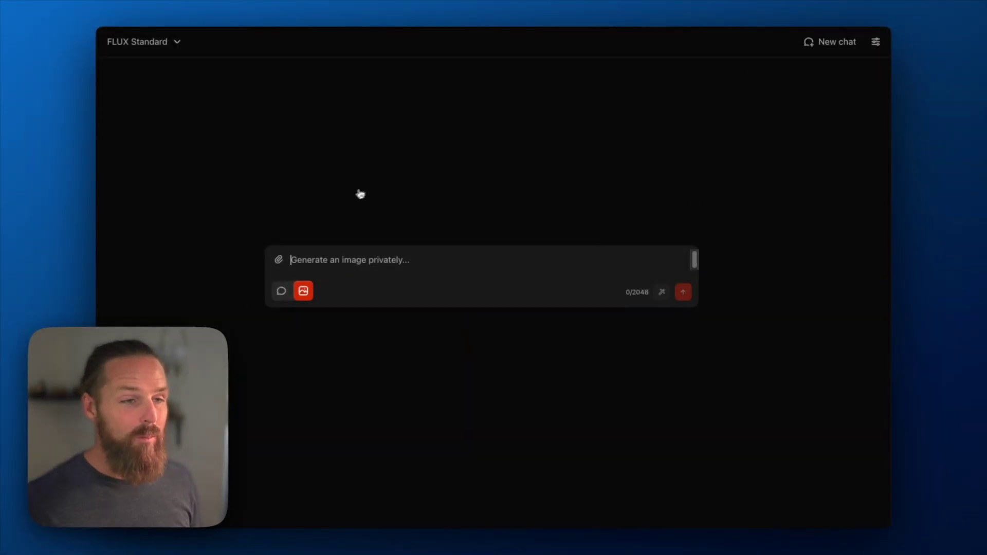
Step: Edit the red car photo into an aerial bird's-eye view and compare with the original side view
{"action": "left_click", "coordinate": [278, 259]}
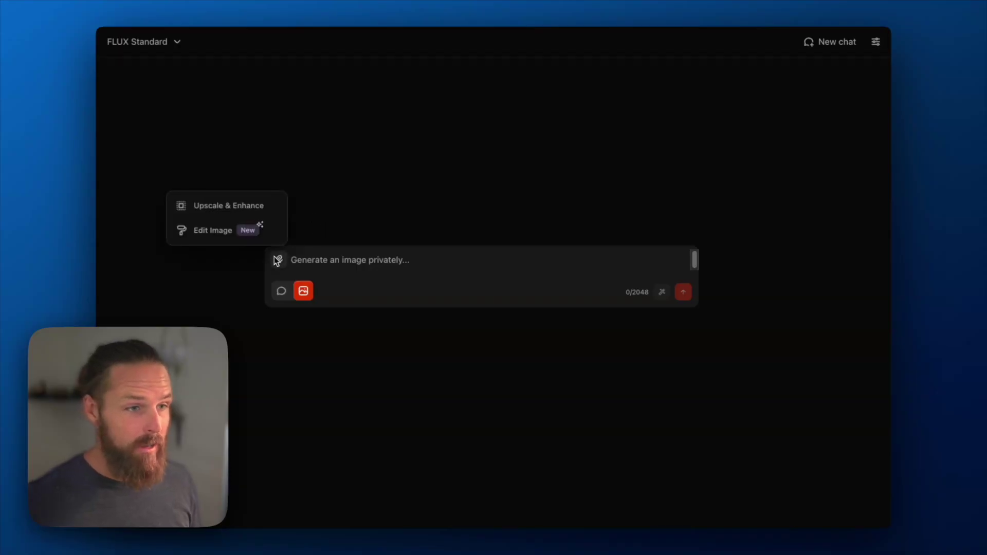
{"action": "left_click", "coordinate": [221, 231]}
{"action": "type", "text": "Change the perspective of the red vehicle to an aerial birds eye point of view"}
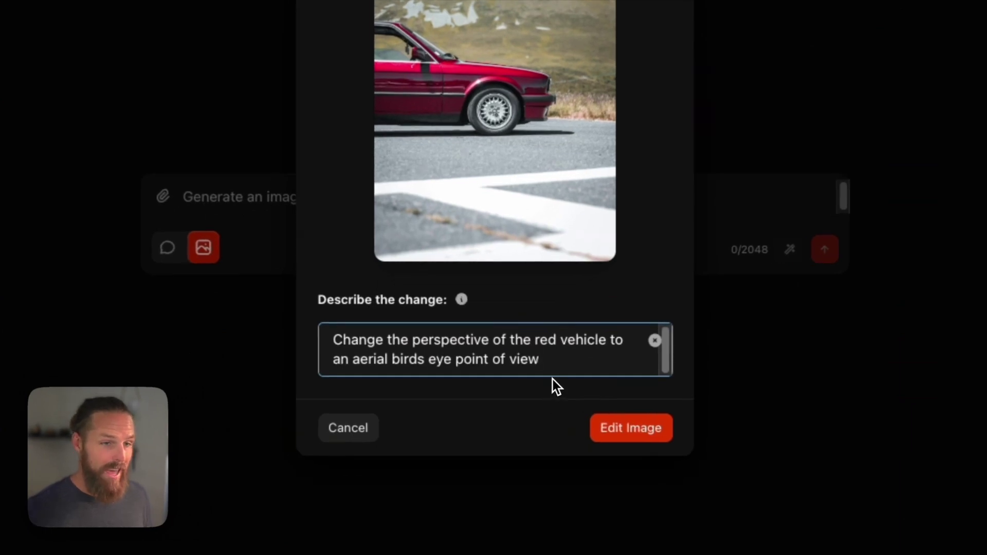
{"action": "left_click", "coordinate": [615, 431]}
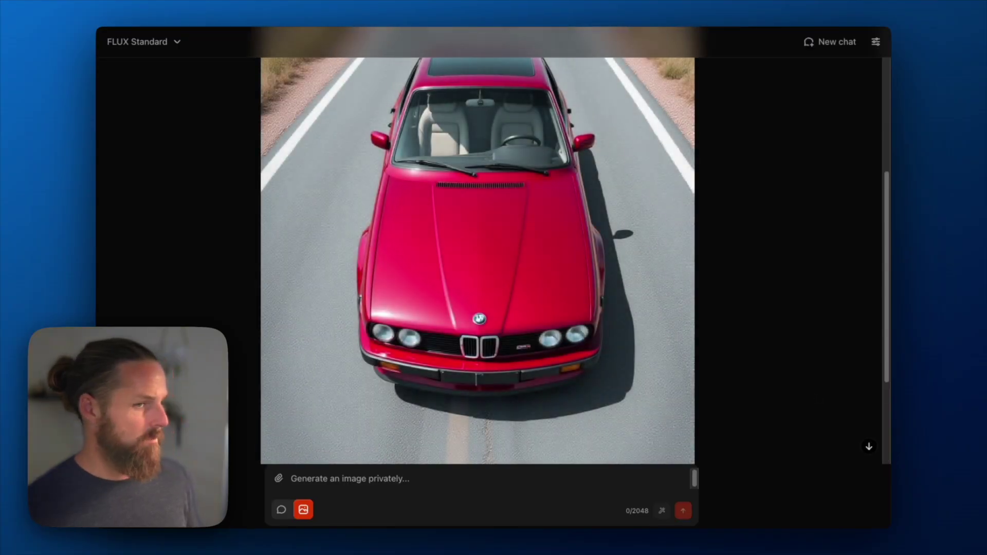
{"action": "scroll", "coordinate": [726, 273], "scroll_direction": "up", "scroll_amount": 1}
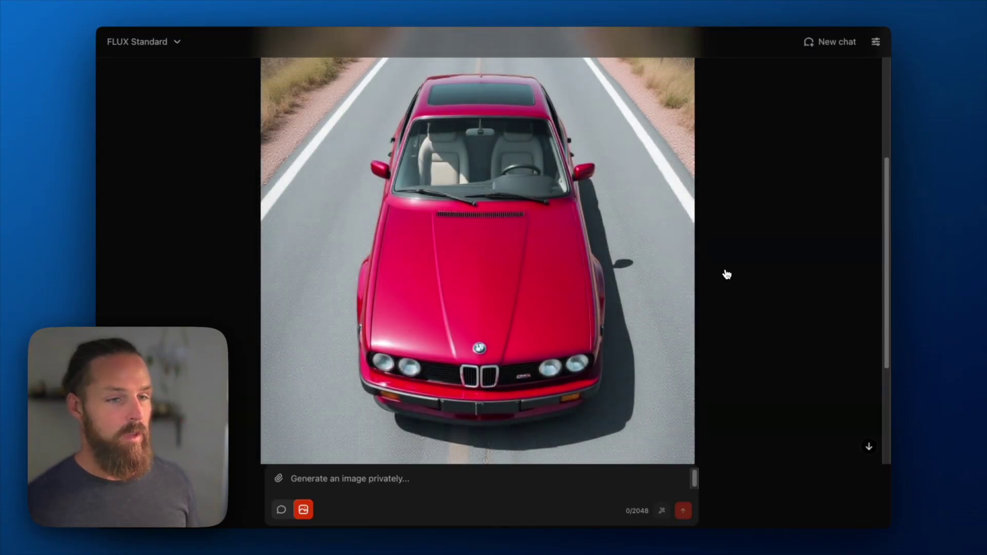
{"action": "scroll", "coordinate": [827, 356], "scroll_direction": "up", "scroll_amount": 5}
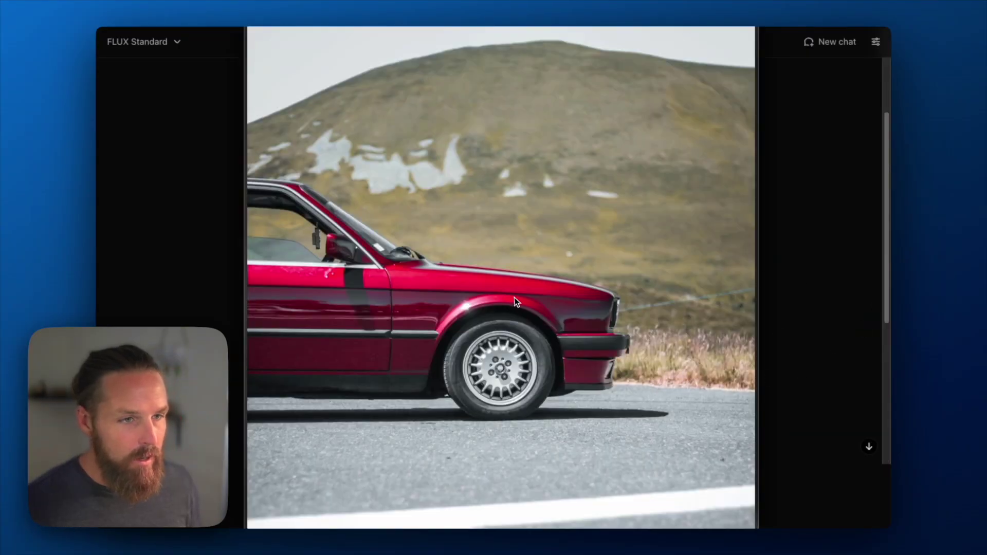
{"action": "scroll", "coordinate": [808, 329], "scroll_direction": "down", "scroll_amount": 6}
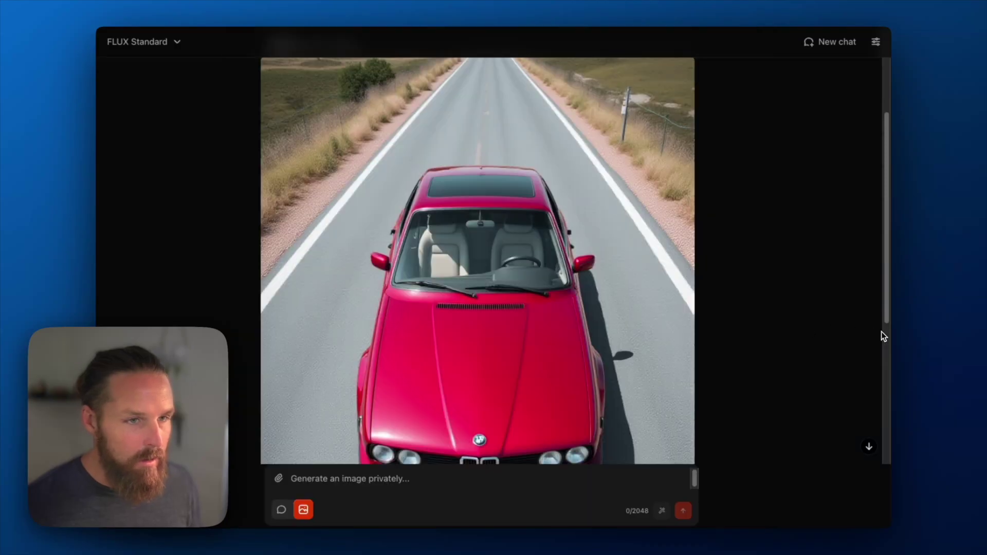